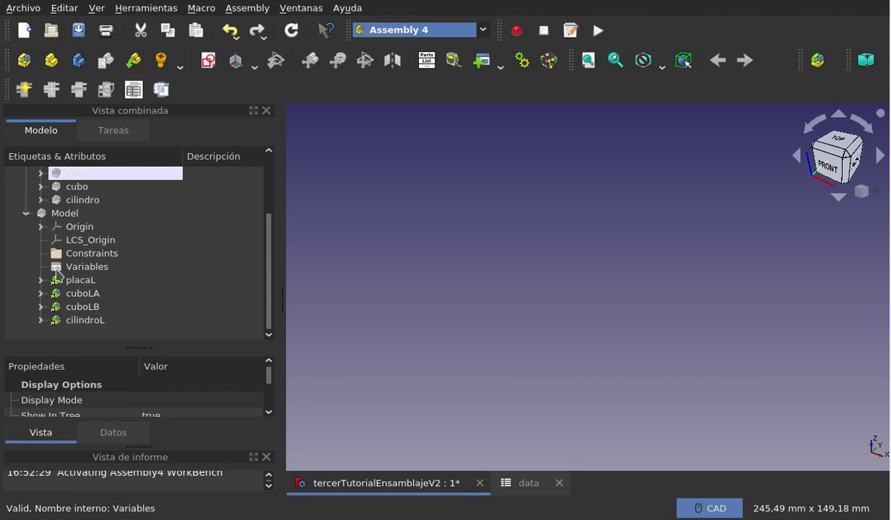
- Inspect the placaL link, the four part links and the placa part in the tree
{"action": "left_click", "coordinate": [62, 280]}
{"action": "left_click", "coordinate": [76, 320], "text": "shift"}
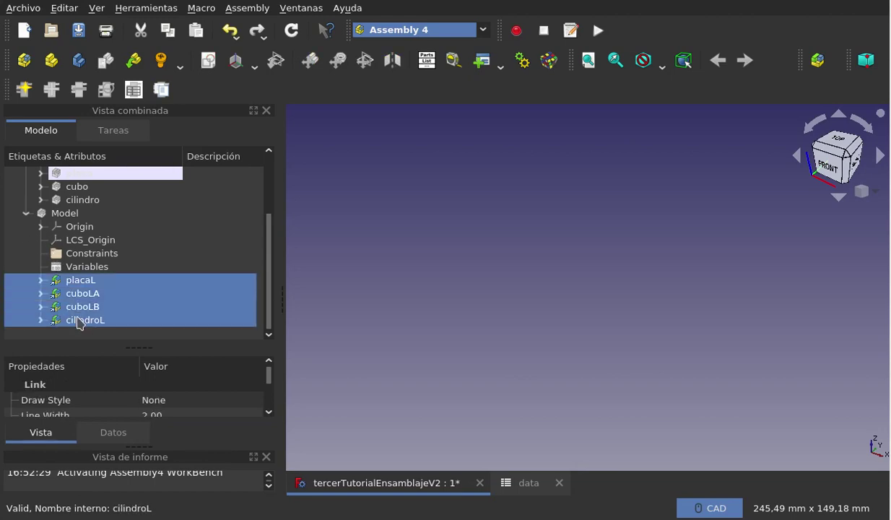
{"action": "scroll", "coordinate": [114, 228], "scroll_direction": "up", "scroll_amount": 2}
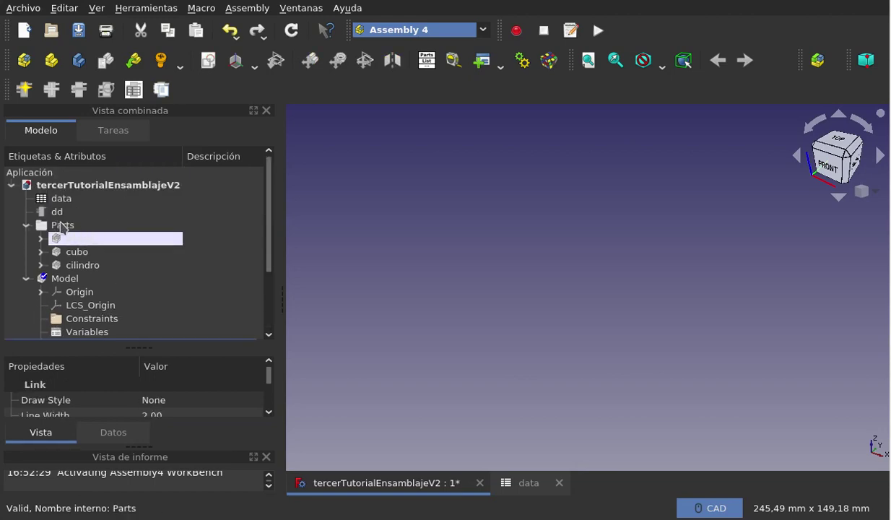
{"action": "left_click", "coordinate": [72, 227]}
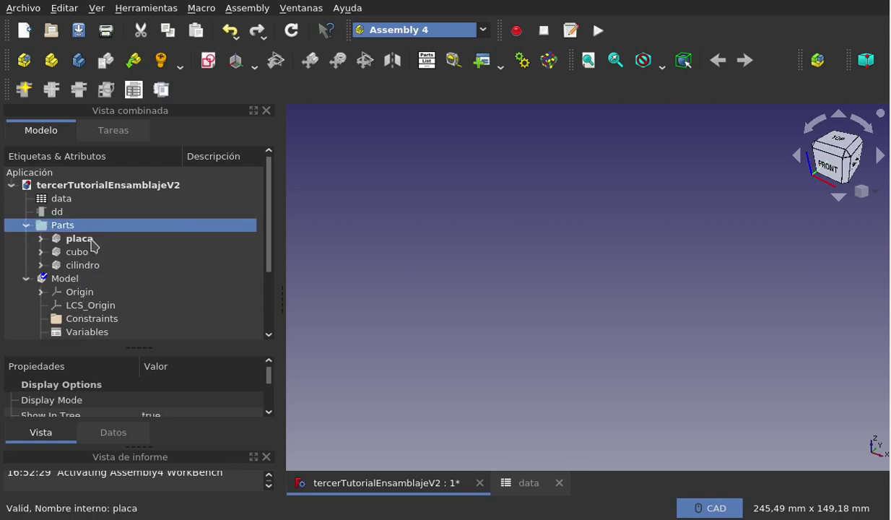
{"action": "left_click", "coordinate": [86, 241]}
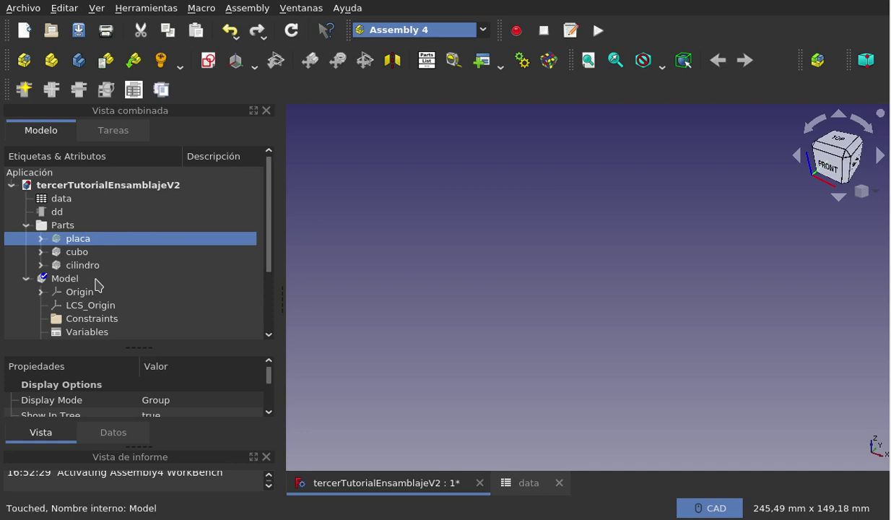
{"action": "scroll", "coordinate": [104, 278], "scroll_direction": "down", "scroll_amount": 1}
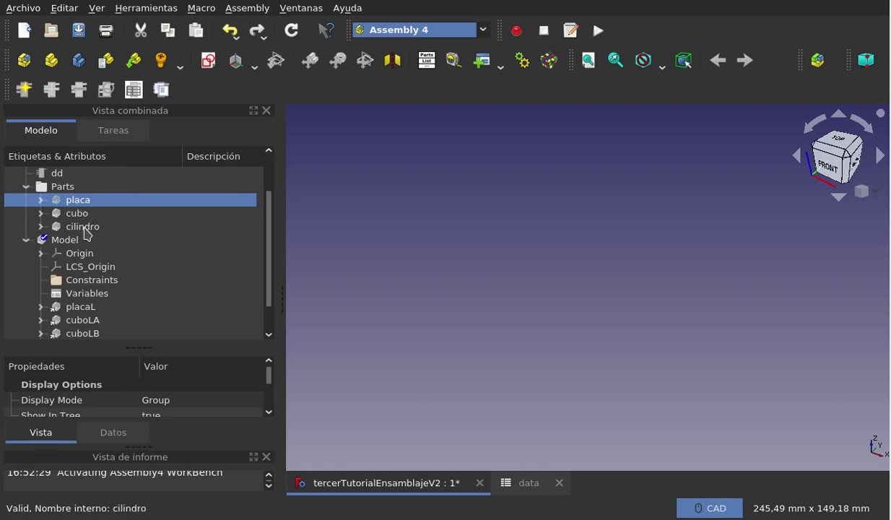
{"action": "scroll", "coordinate": [108, 296], "scroll_direction": "down", "scroll_amount": 1}
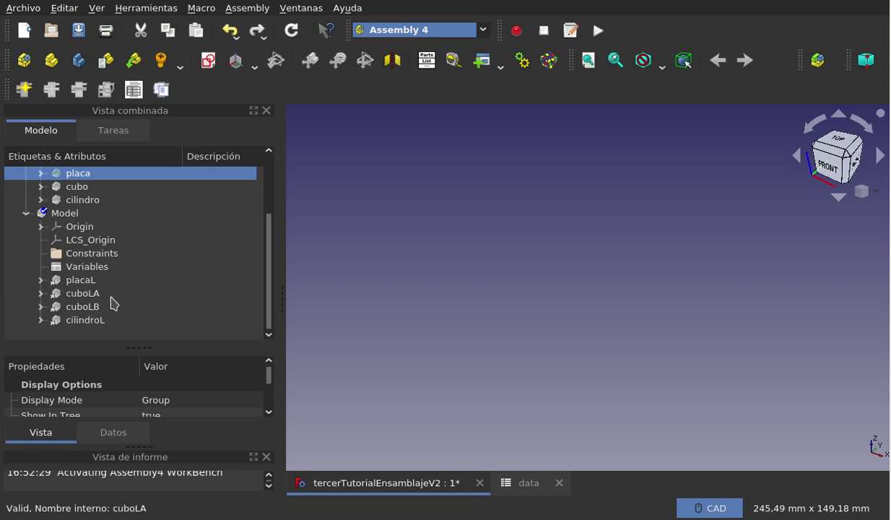
{"action": "scroll", "coordinate": [111, 303], "scroll_direction": "up", "scroll_amount": 1}
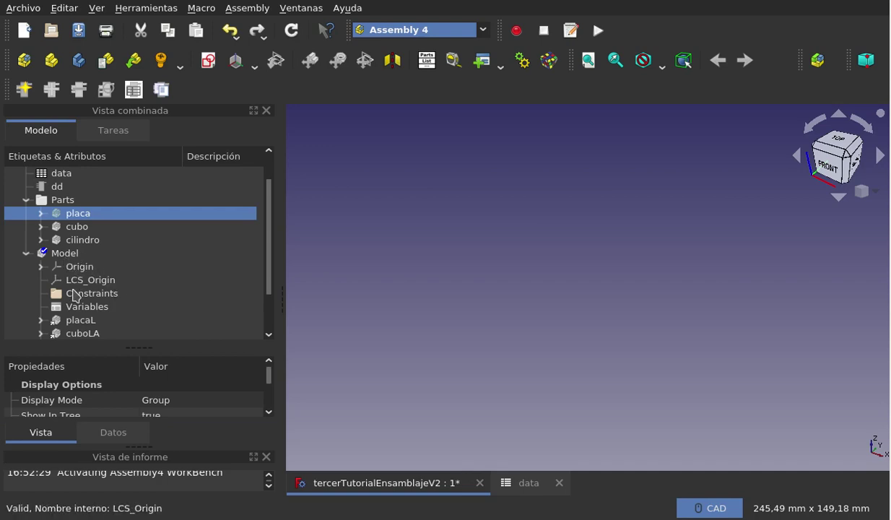
{"action": "scroll", "coordinate": [76, 271], "scroll_direction": "down", "scroll_amount": 1}
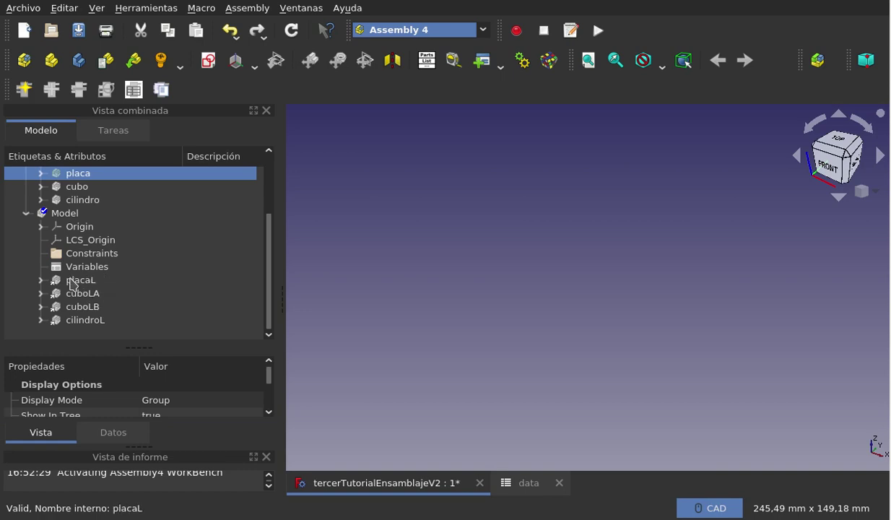
{"action": "scroll", "coordinate": [145, 291], "scroll_direction": "up", "scroll_amount": 1}
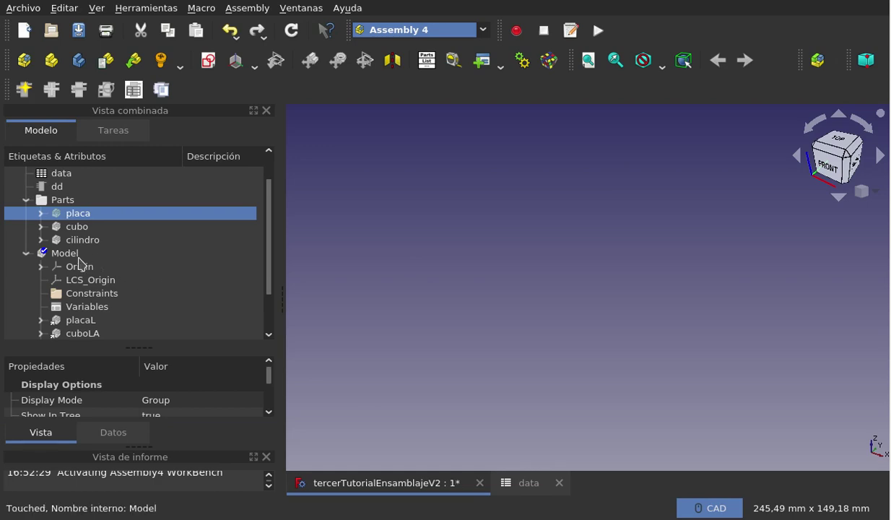
- Select the placaL link and hide the plate from the 3D view
{"action": "left_click", "coordinate": [80, 260]}
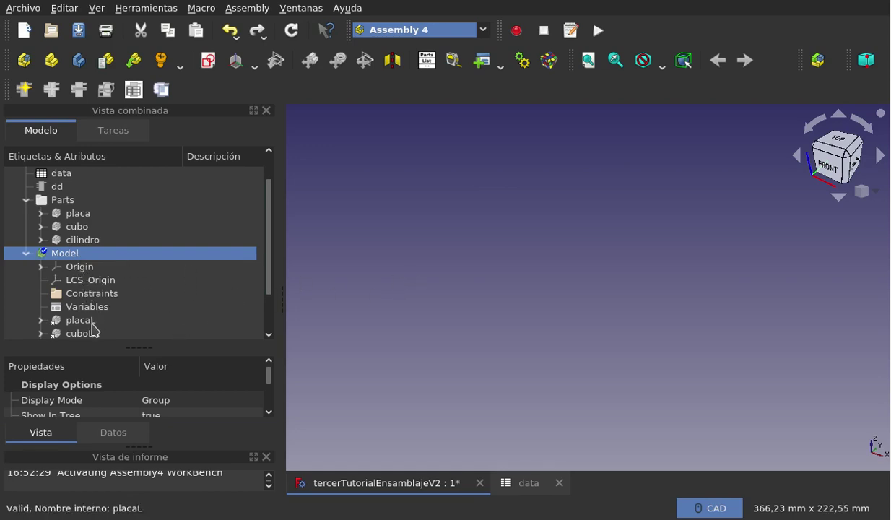
{"action": "scroll", "coordinate": [93, 330], "scroll_direction": "down", "scroll_amount": 1}
{"action": "left_click", "coordinate": [92, 280]}
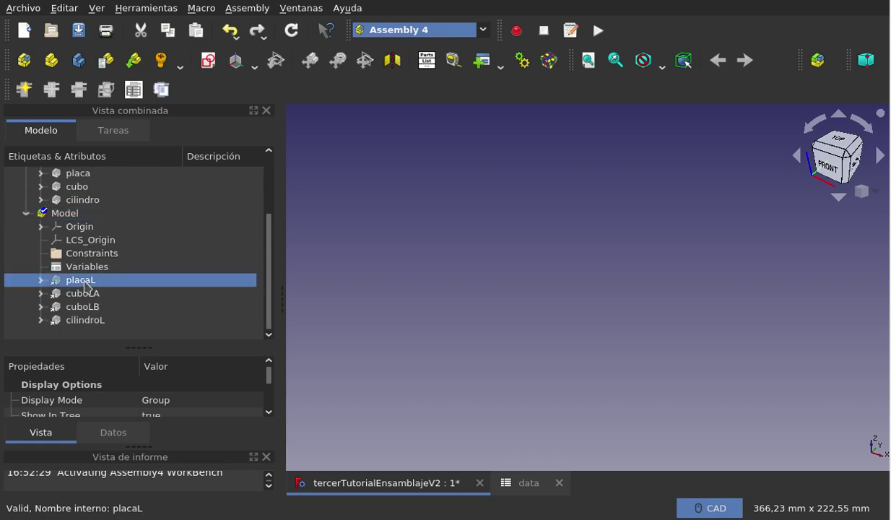
{"action": "left_click", "coordinate": [360, 261]}
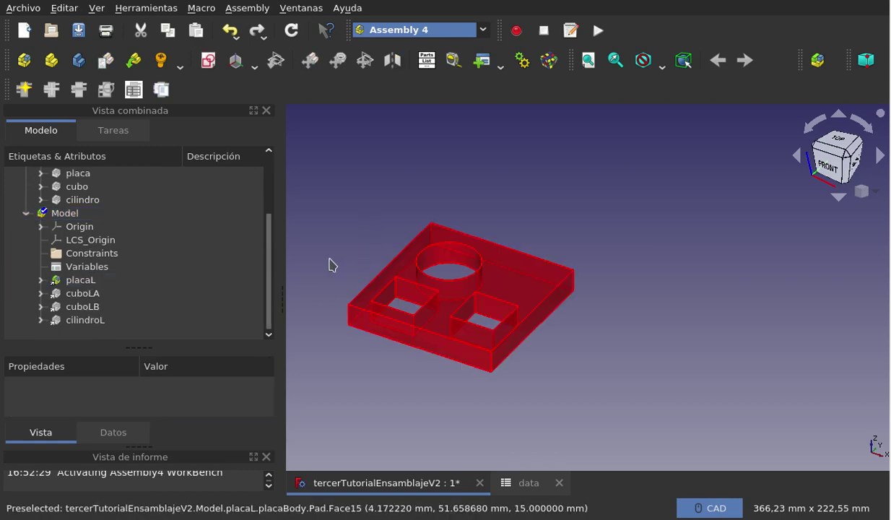
{"action": "scroll", "coordinate": [333, 265], "scroll_direction": "up", "scroll_amount": 2}
{"action": "left_click", "coordinate": [92, 282]}
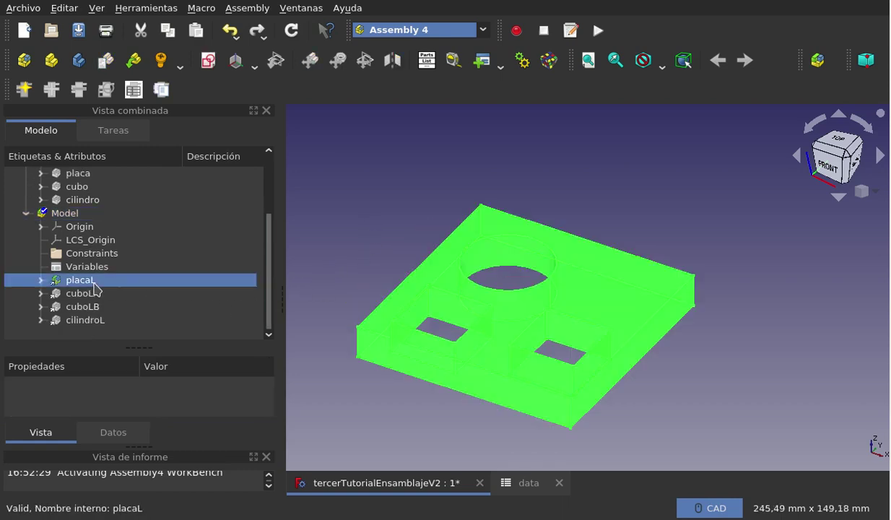
{"action": "left_click", "coordinate": [404, 230]}
{"action": "left_click", "coordinate": [113, 281]}
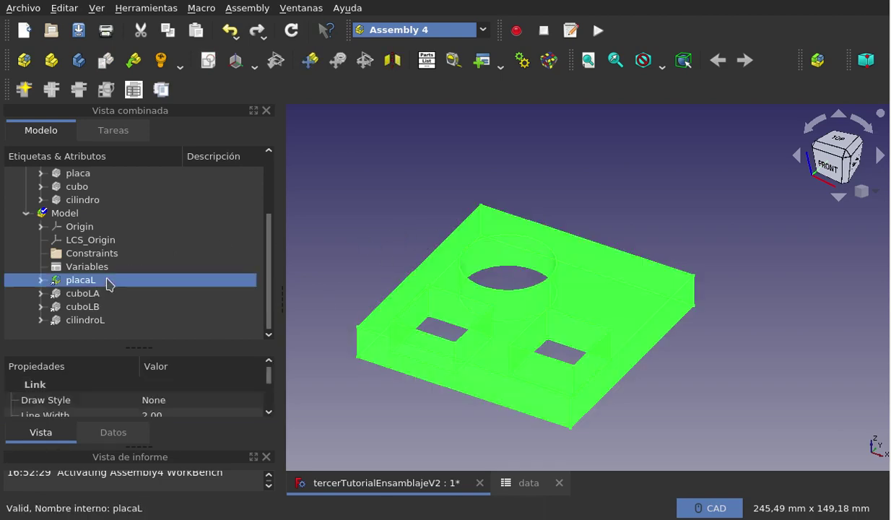
{"action": "key", "text": "space"}
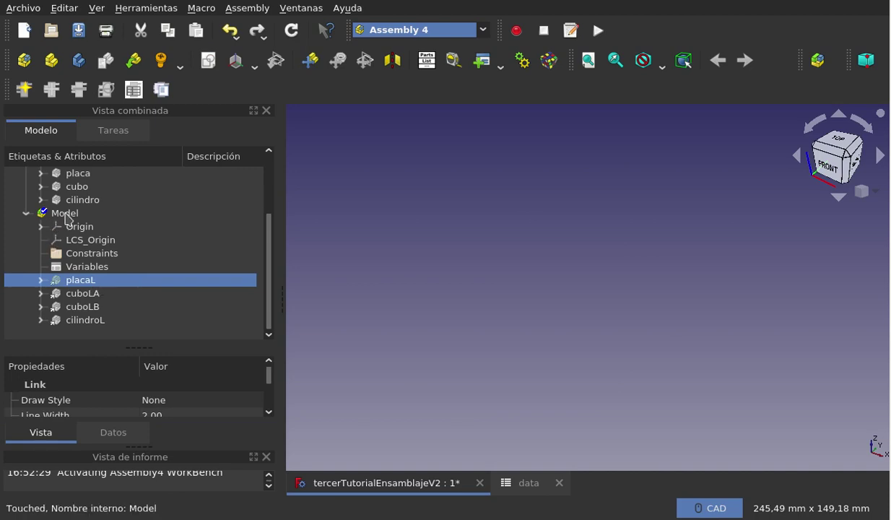
- Insert a link to tercerTutorialEnsamblajeV2#placa named placaLL into the Model assembly
{"action": "left_click", "coordinate": [66, 215]}
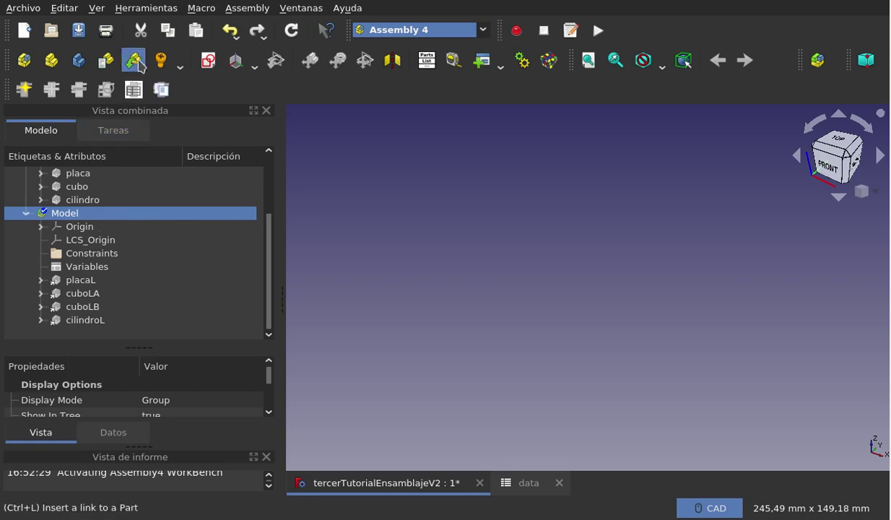
{"action": "left_click", "coordinate": [140, 63]}
{"action": "left_click", "coordinate": [248, 224]}
{"action": "type", "text": "placaLL"}
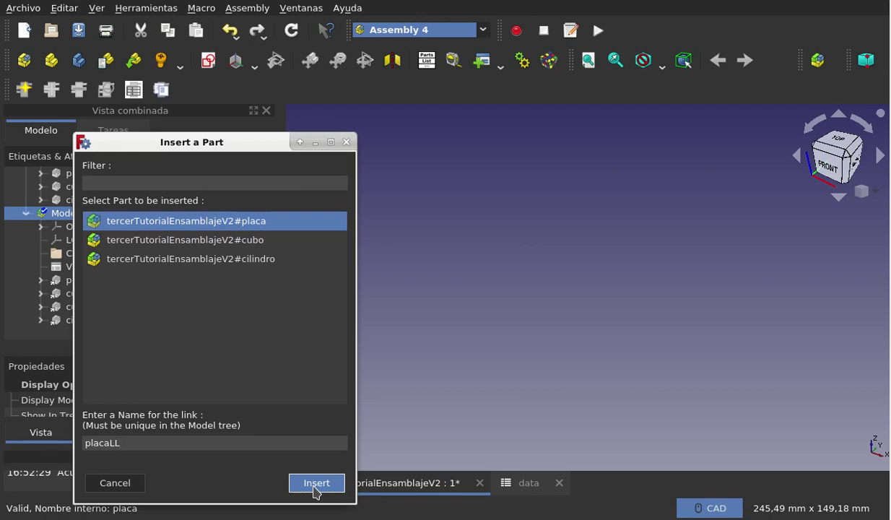
{"action": "left_click", "coordinate": [314, 489]}
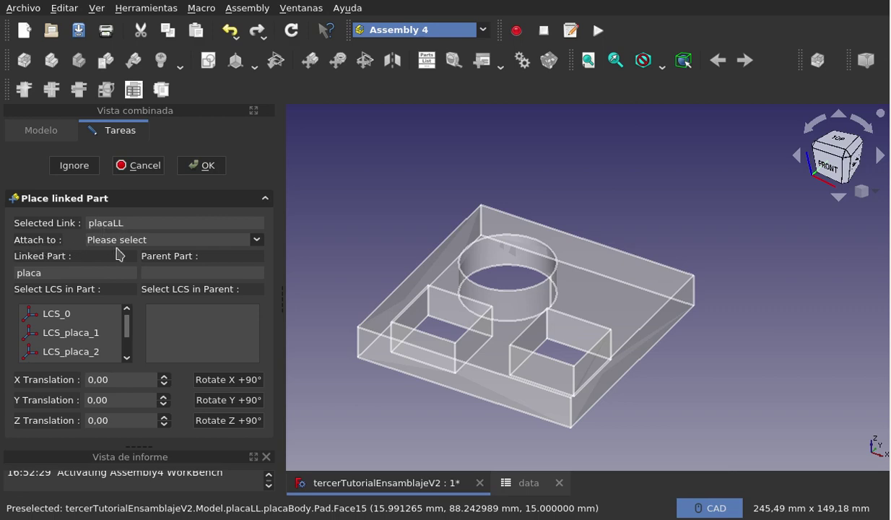
- Attach placaLL to the Parent Assembly, matching its LCS_0 to LCS_Origin, and confirm
{"action": "left_click", "coordinate": [253, 240]}
{"action": "left_click", "coordinate": [238, 264]}
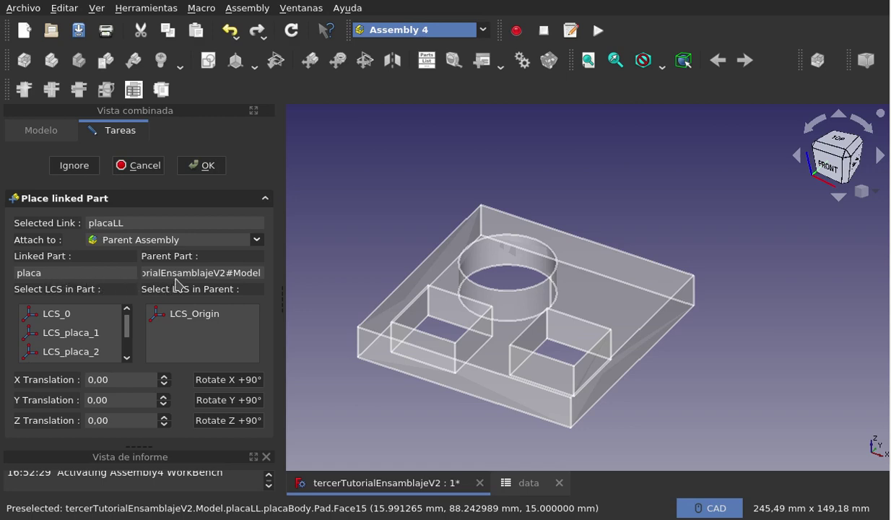
{"action": "left_click", "coordinate": [74, 318]}
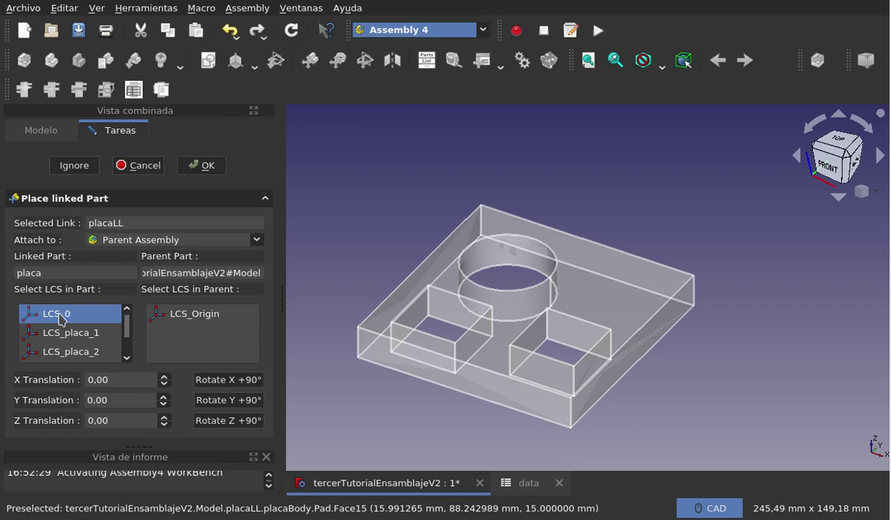
{"action": "left_click", "coordinate": [163, 316]}
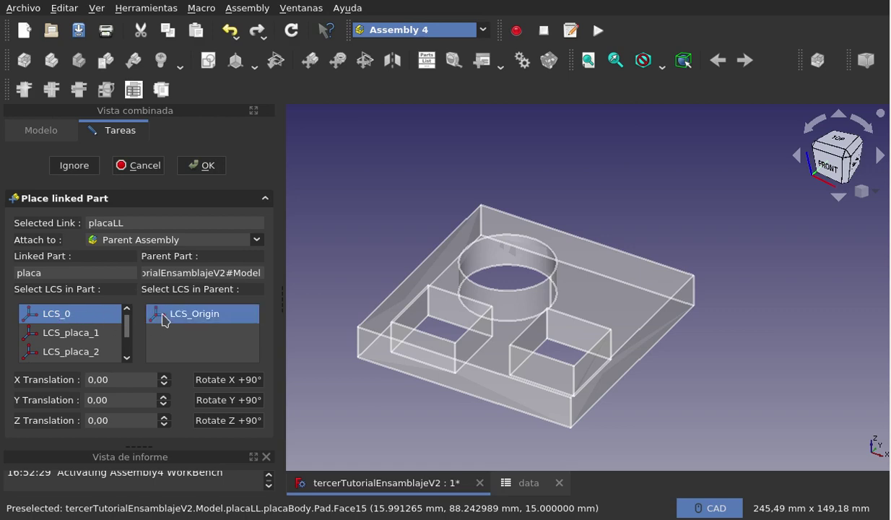
{"action": "left_click", "coordinate": [203, 166]}
{"action": "left_click", "coordinate": [350, 246]}
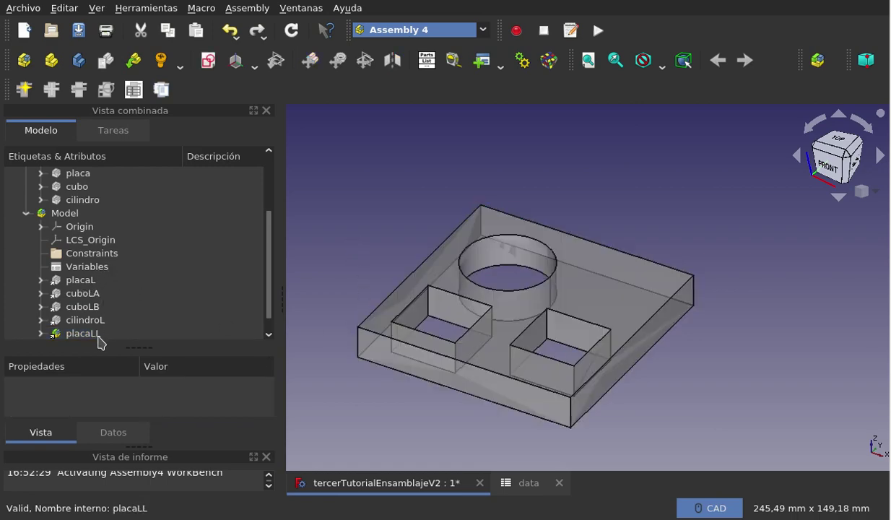
- Compare placaLL with placaL in the tree, then delete the duplicate placaLL link
{"action": "scroll", "coordinate": [98, 320], "scroll_direction": "down", "scroll_amount": 1}
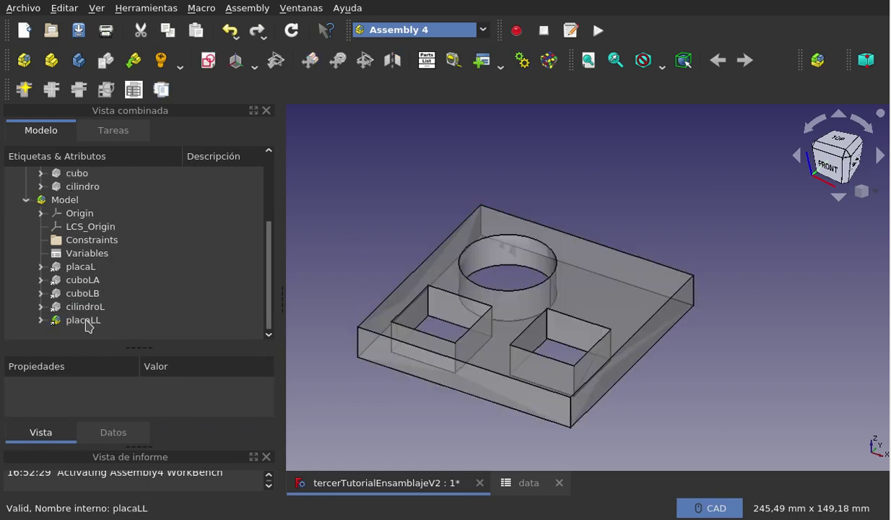
{"action": "left_click", "coordinate": [85, 320]}
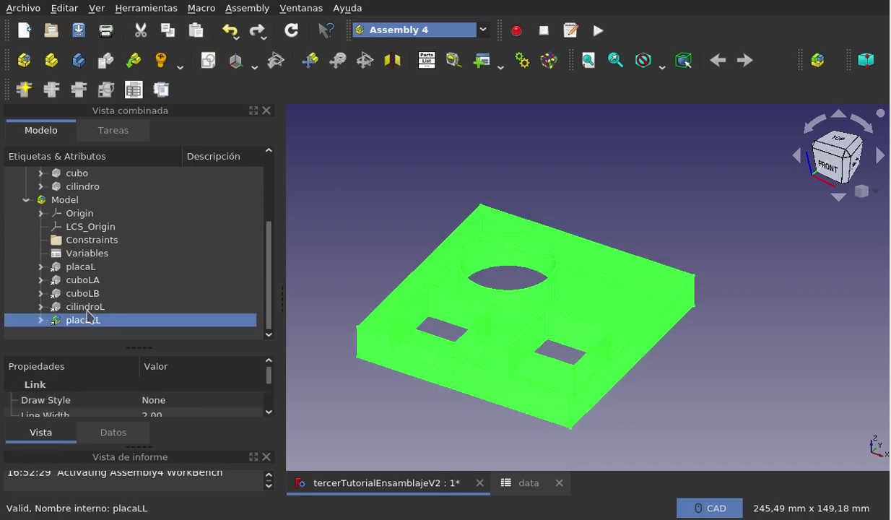
{"action": "left_click", "coordinate": [85, 266]}
{"action": "left_click", "coordinate": [384, 255]}
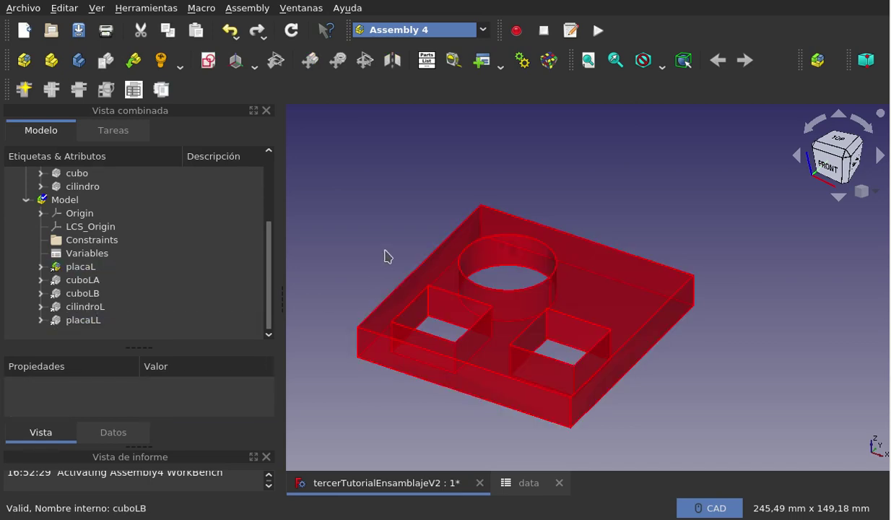
{"action": "left_click", "coordinate": [96, 320]}
{"action": "left_click", "coordinate": [83, 266]}
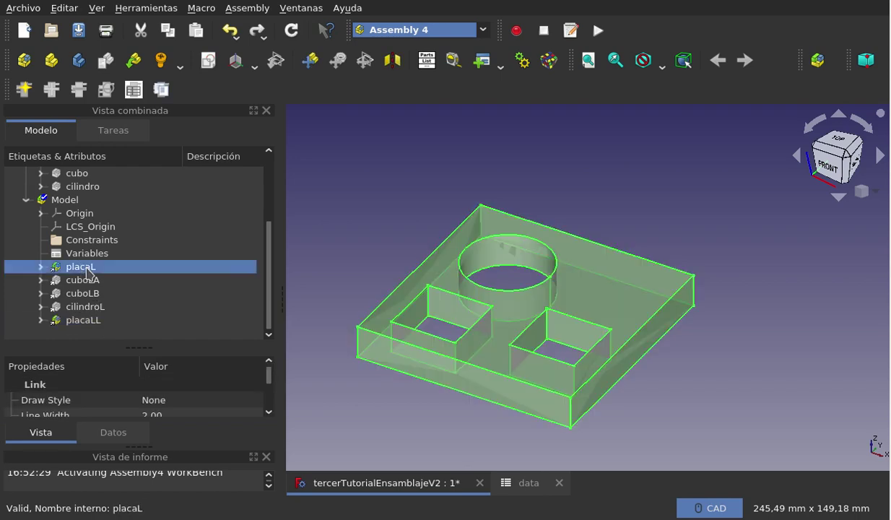
{"action": "left_click", "coordinate": [94, 324]}
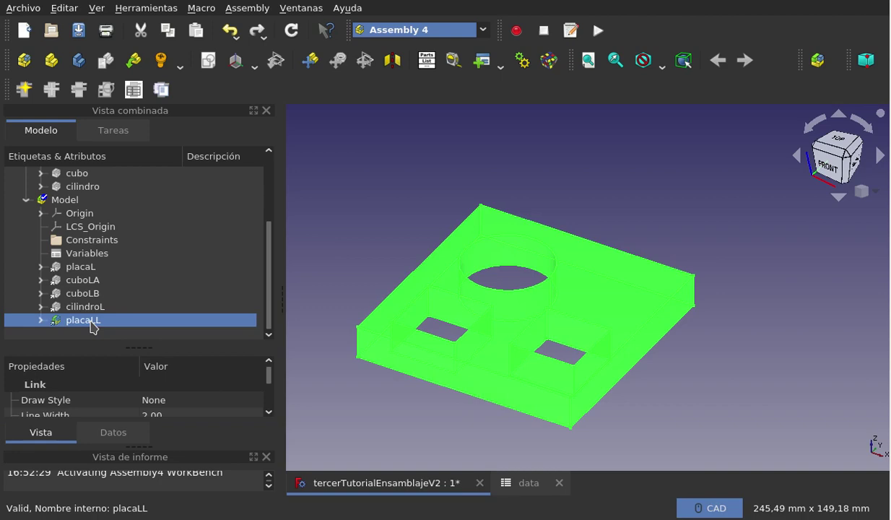
{"action": "right_click", "coordinate": [93, 325]}
{"action": "mouse_move", "coordinate": [139, 331]}
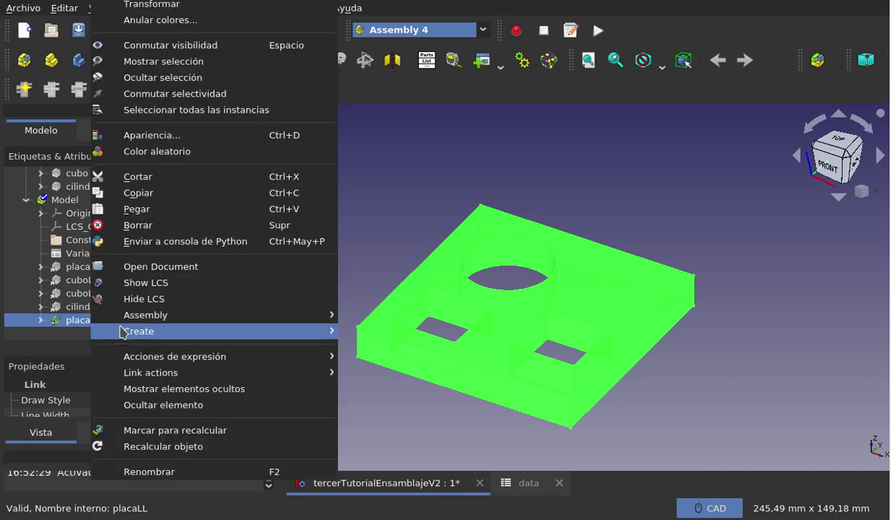
{"action": "left_click", "coordinate": [163, 224]}
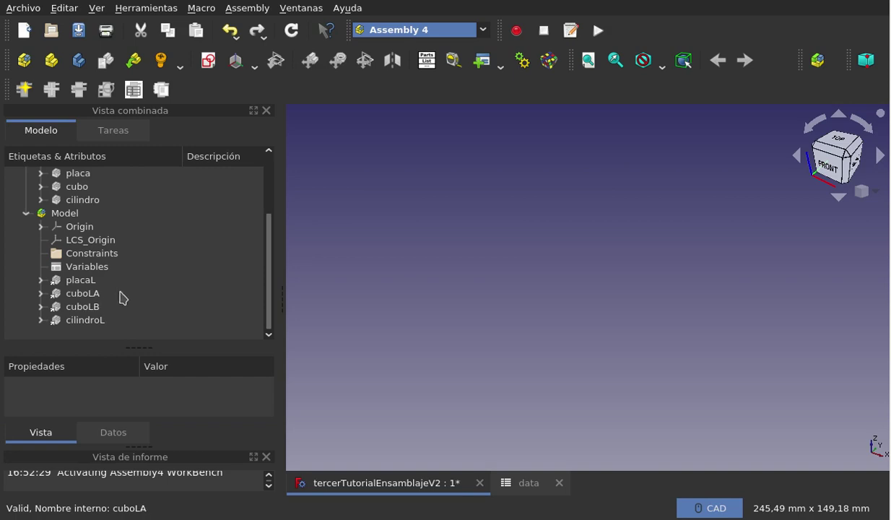
- Toggle the placaL plate's visibility so it ends up shown in the 3D view
{"action": "left_click", "coordinate": [76, 215]}
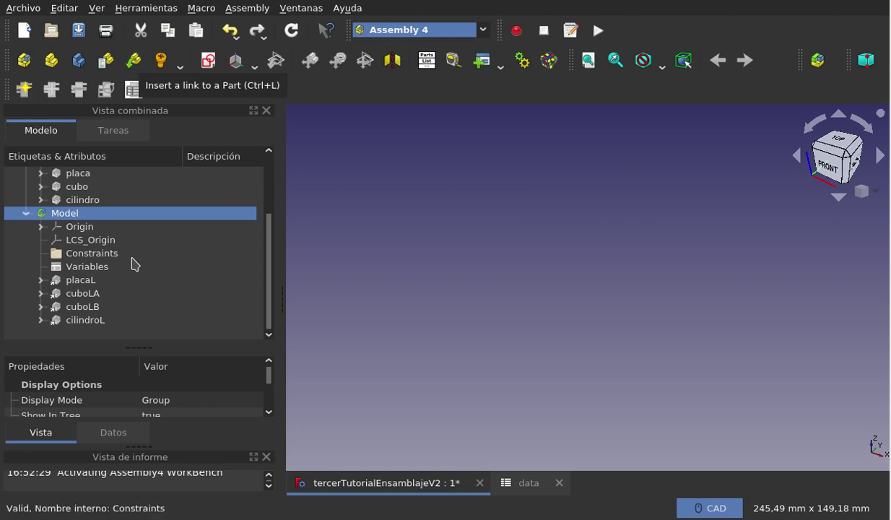
{"action": "left_click", "coordinate": [110, 280]}
{"action": "key", "text": "space"}
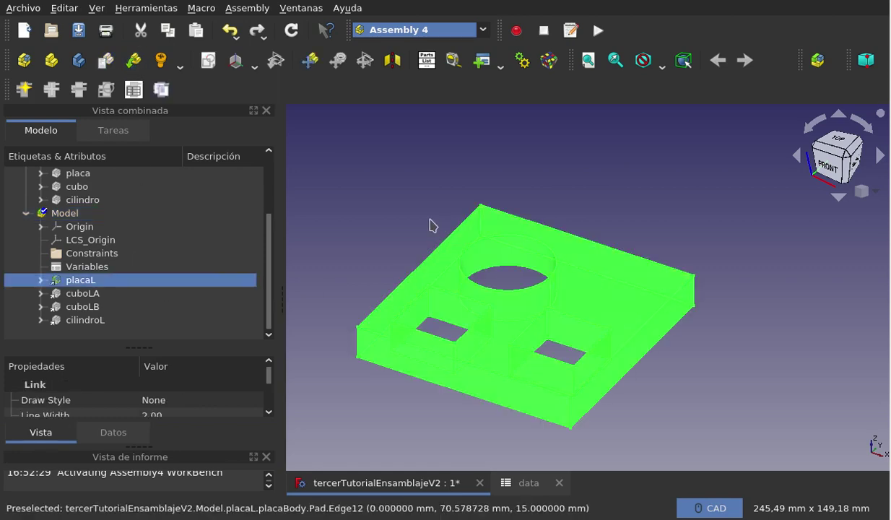
{"action": "left_click", "coordinate": [396, 228]}
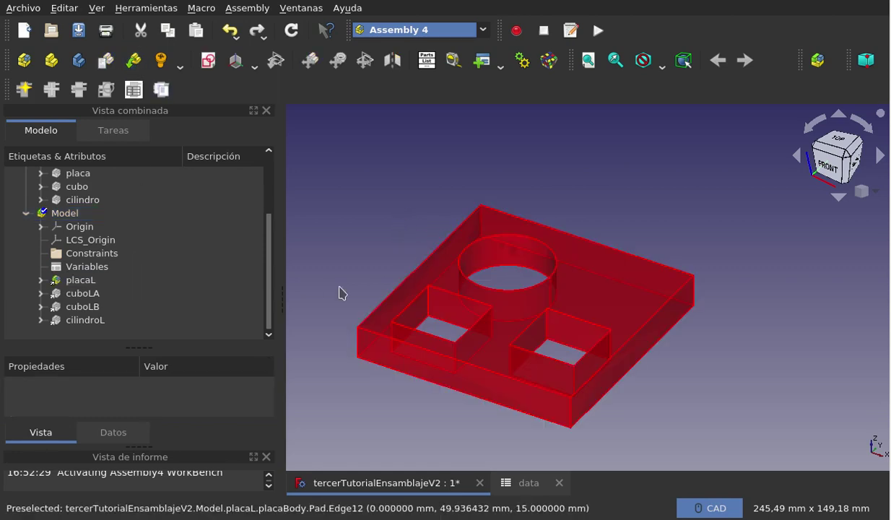
{"action": "left_click", "coordinate": [94, 283]}
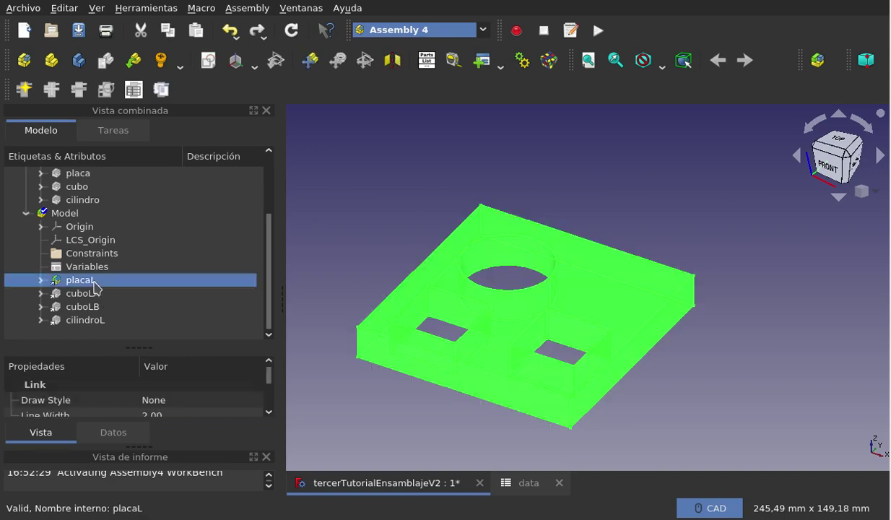
{"action": "key", "text": "space"}
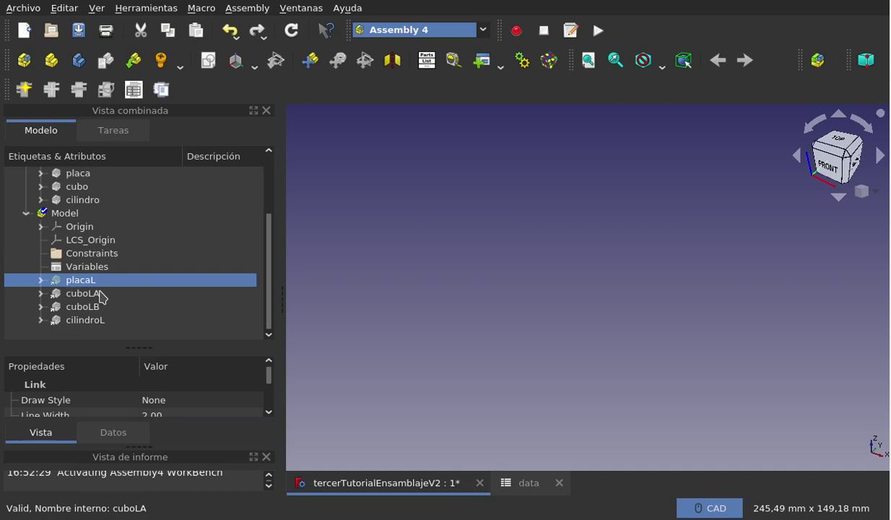
{"action": "key", "text": "space"}
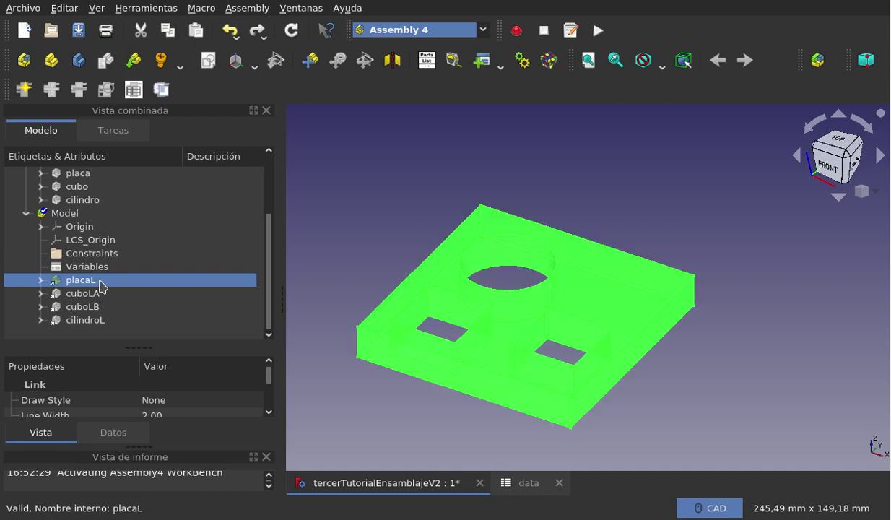
{"action": "left_click", "coordinate": [390, 223]}
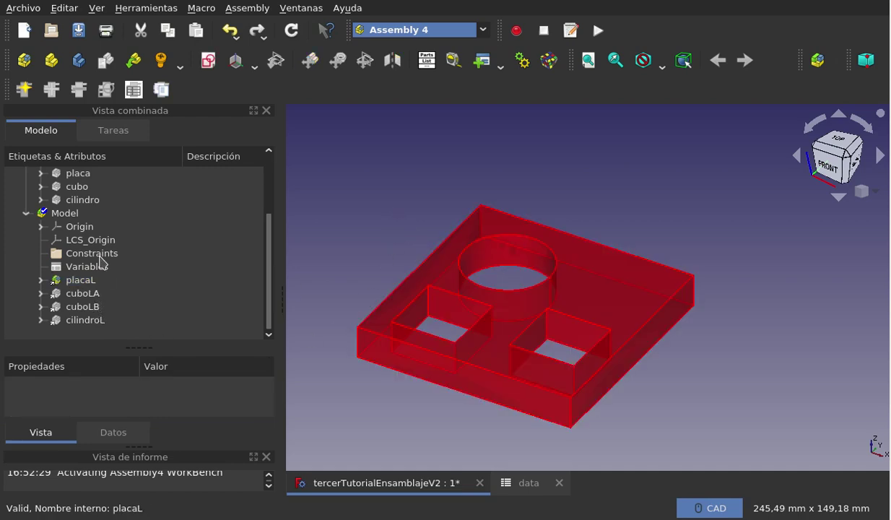
- Briefly show the cuboLA cube, then hide it again
{"action": "left_click", "coordinate": [92, 296]}
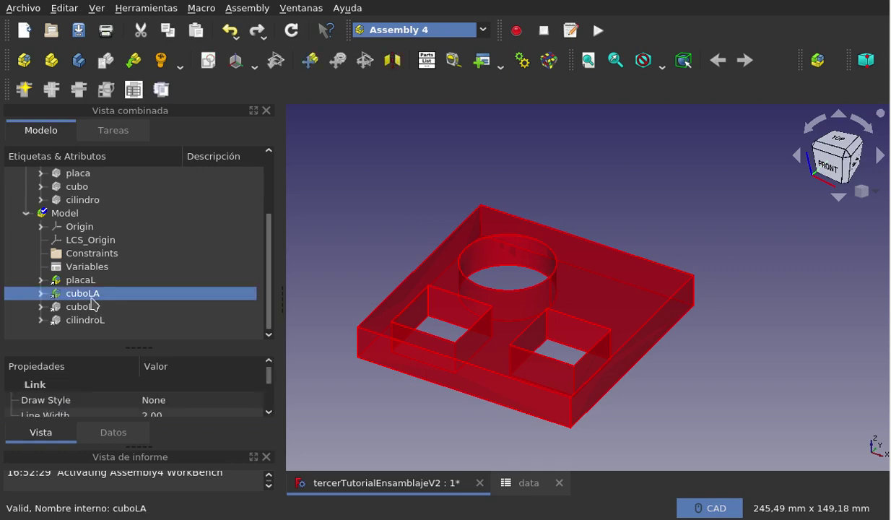
{"action": "key", "text": "space"}
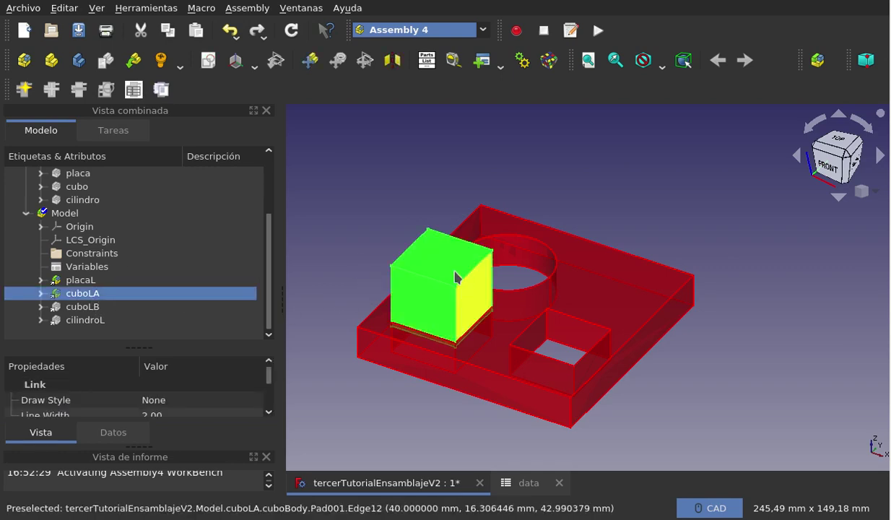
{"action": "left_click", "coordinate": [343, 215]}
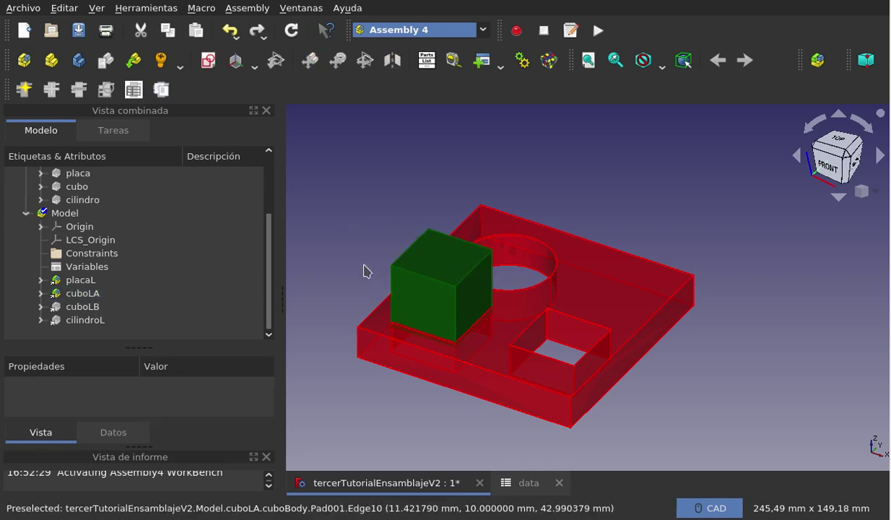
{"action": "left_click", "coordinate": [82, 293]}
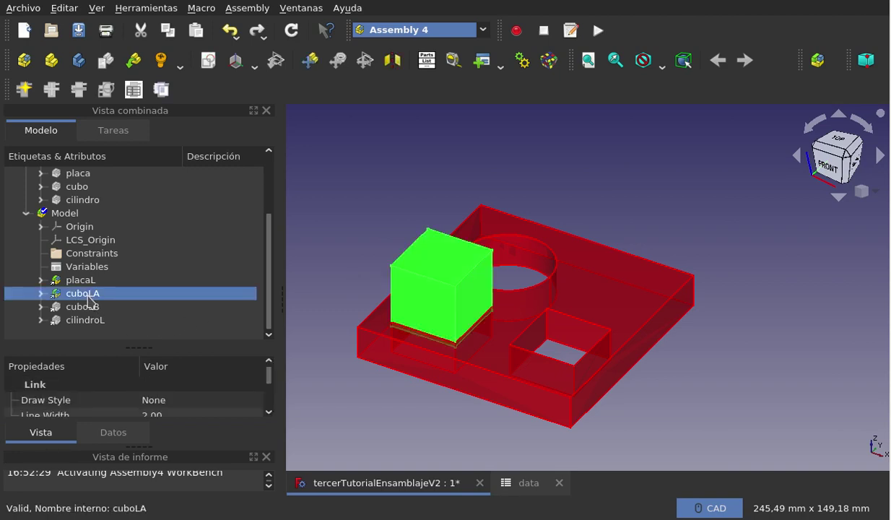
{"action": "key", "text": "space"}
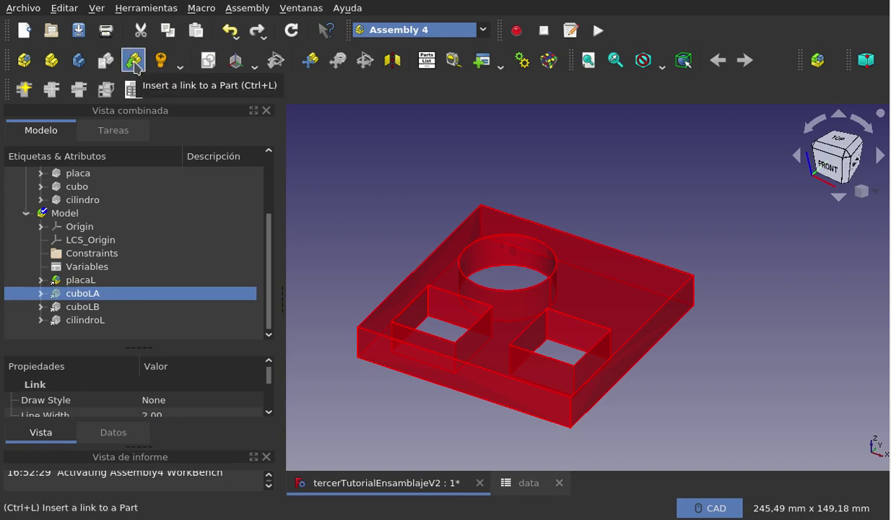
- Insert a link to the cubo part, naming it cuboLLA
{"action": "left_click", "coordinate": [135, 65]}
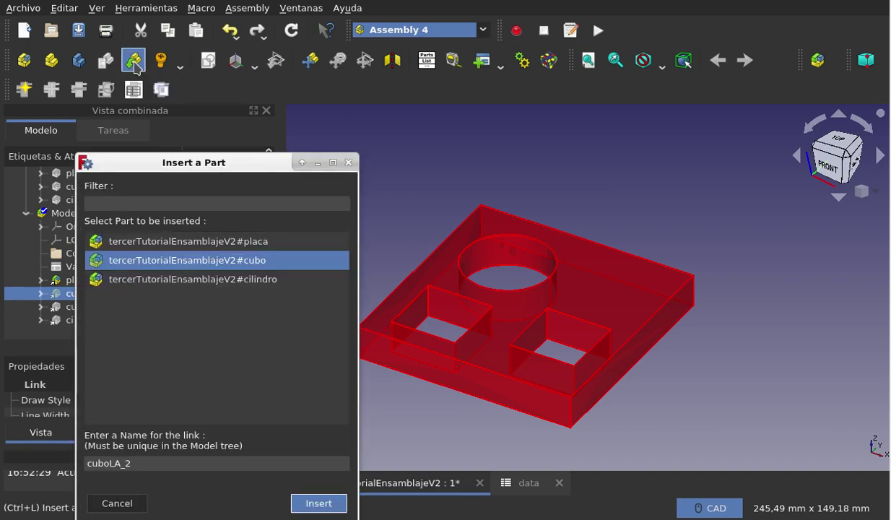
{"action": "left_click", "coordinate": [195, 466]}
{"action": "type", "text": "L"}
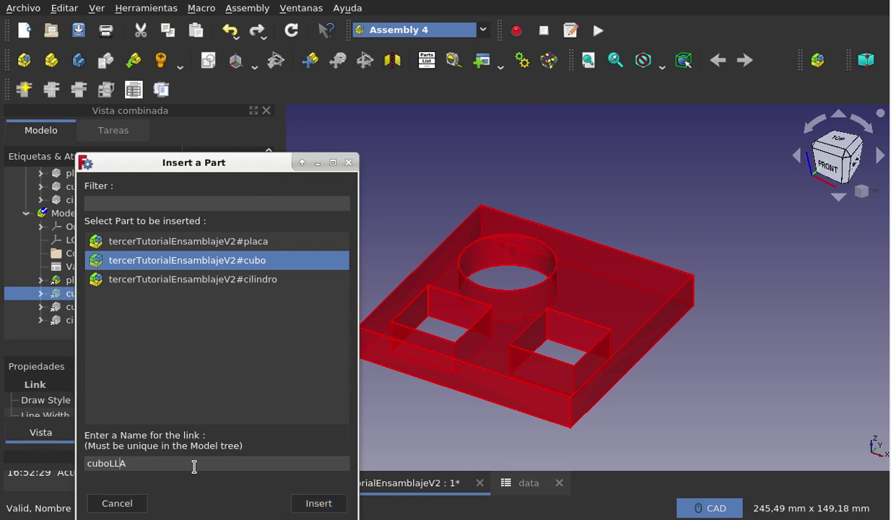
{"action": "left_click", "coordinate": [319, 503]}
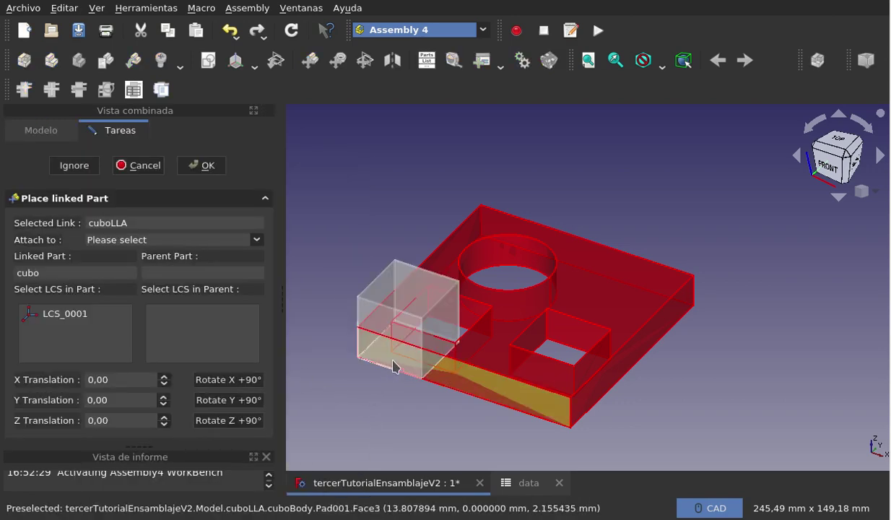
- Attach cuboLLA to placaL, matching its LCS_0001 to LCS_placa_1, and confirm
{"action": "mouse_move", "coordinate": [509, 213]}
{"action": "middle_mouse_down"}
{"action": "mouse_move", "coordinate": [549, 255]}
{"action": "mouse_move", "coordinate": [538, 261]}
{"action": "middle_mouse_up"}
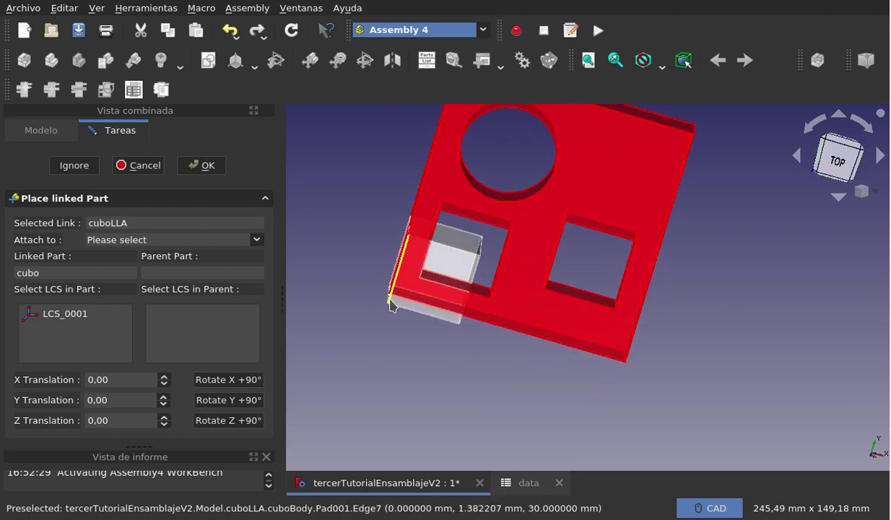
{"action": "middle_click_drag", "start_coordinate": [381, 285], "coordinate": [412, 285]}
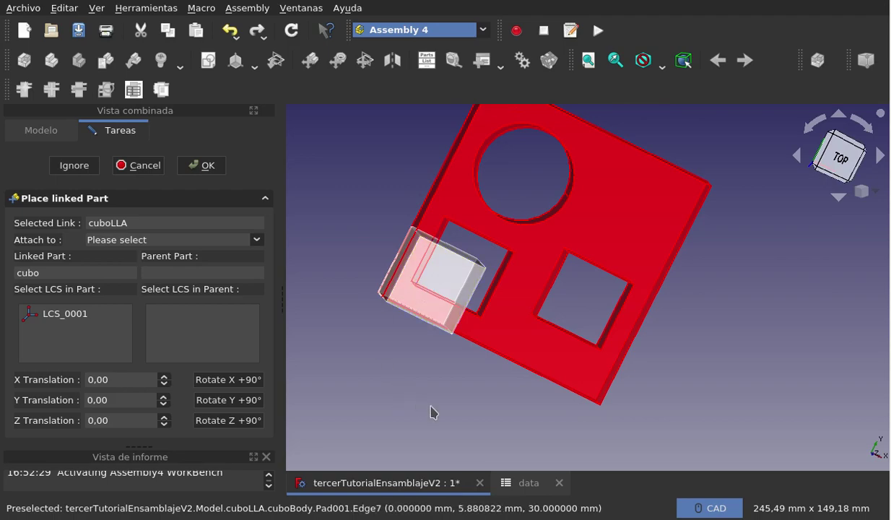
{"action": "mouse_move", "coordinate": [432, 409]}
{"action": "middle_mouse_down"}
{"action": "mouse_move", "coordinate": [438, 323]}
{"action": "mouse_move", "coordinate": [462, 372]}
{"action": "middle_mouse_up"}
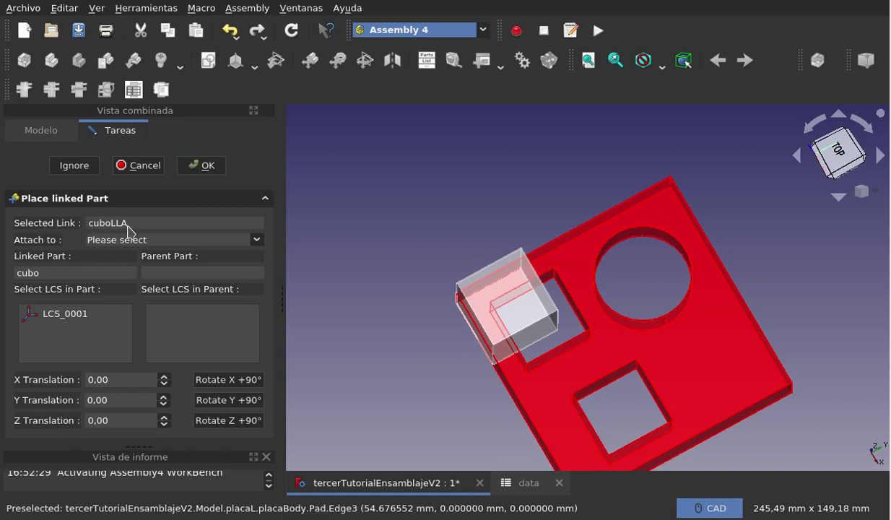
{"action": "left_click", "coordinate": [254, 240]}
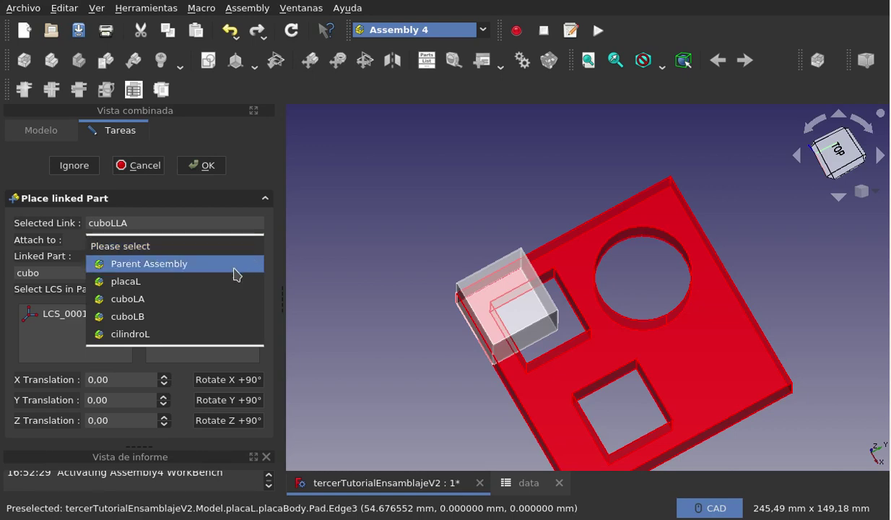
{"action": "left_click", "coordinate": [239, 293]}
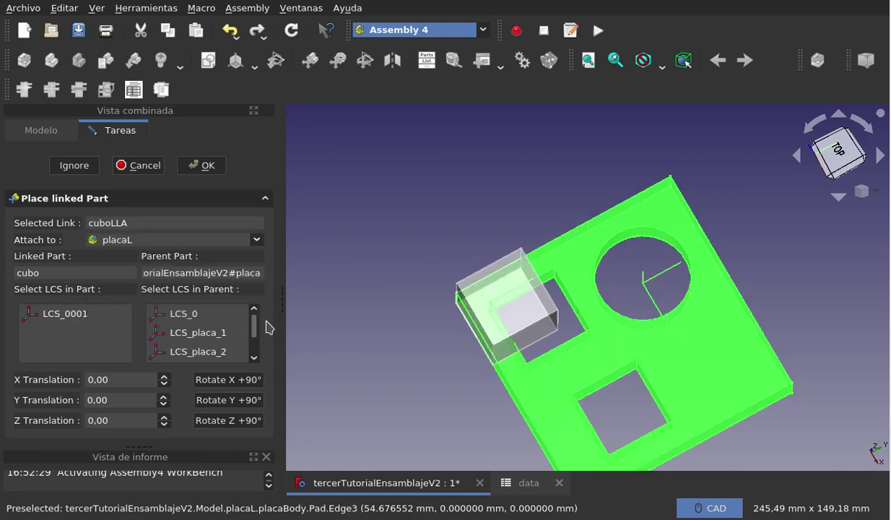
{"action": "mouse_move", "coordinate": [255, 338]}
{"action": "left_mouse_down"}
{"action": "mouse_move", "coordinate": [254, 363]}
{"action": "mouse_move", "coordinate": [254, 310]}
{"action": "left_mouse_up"}
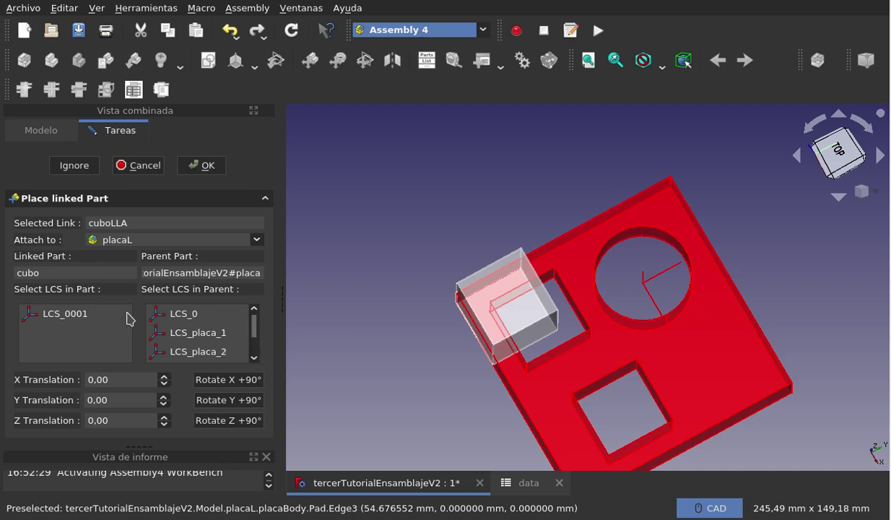
{"action": "left_click", "coordinate": [87, 318]}
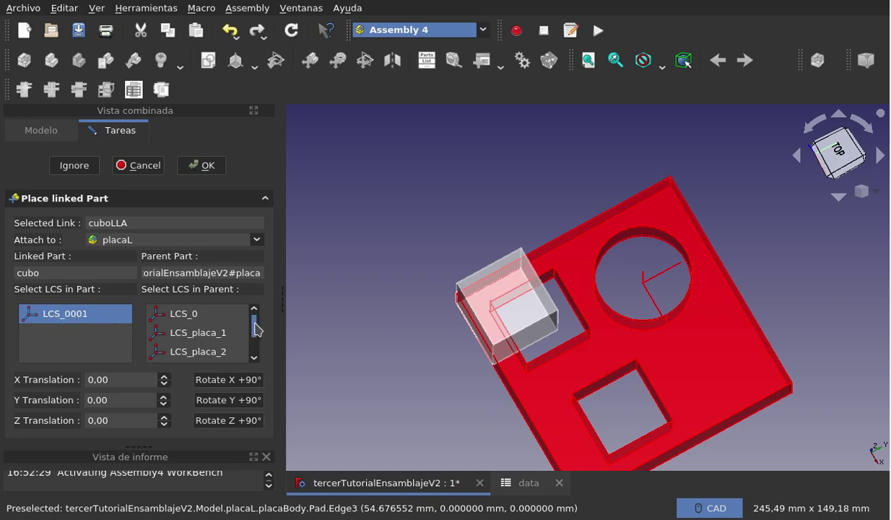
{"action": "left_click", "coordinate": [222, 333]}
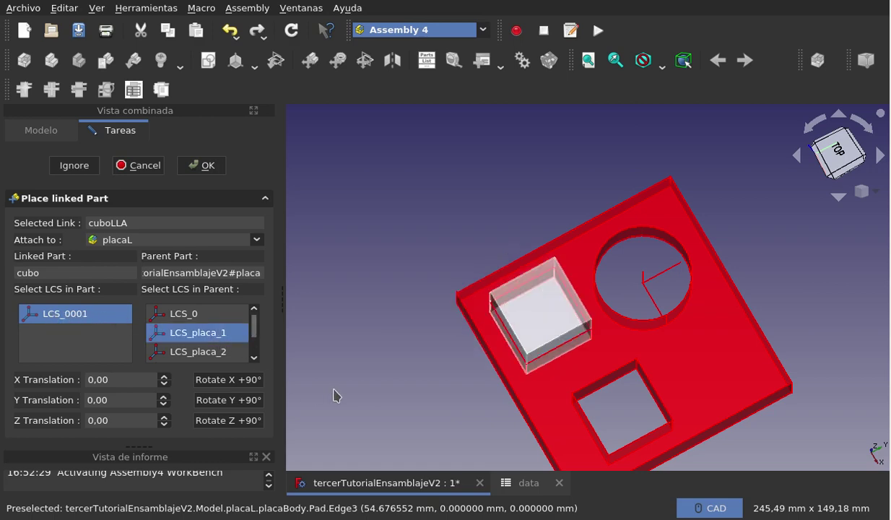
{"action": "middle_click_drag", "start_coordinate": [333, 395], "coordinate": [469, 347]}
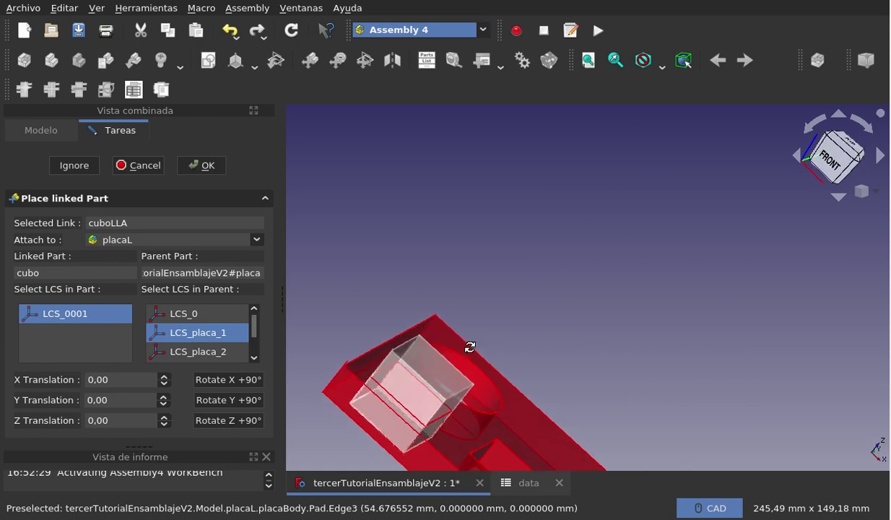
{"action": "left_click", "coordinate": [204, 167]}
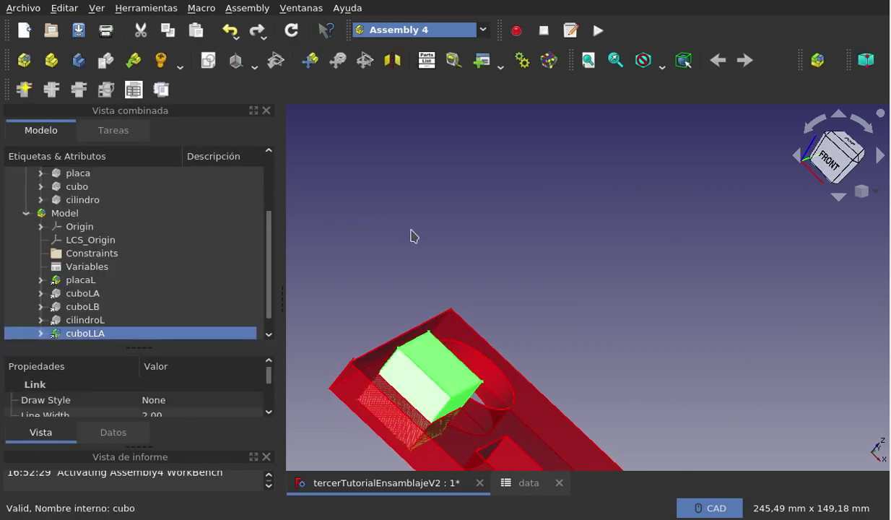
- Fit the assembly in view, delete the cuboLLA link, and select cuboLA
{"action": "mouse_move", "coordinate": [432, 218]}
{"action": "middle_mouse_down"}
{"action": "mouse_move", "coordinate": [525, 314]}
{"action": "mouse_move", "coordinate": [493, 303]}
{"action": "mouse_move", "coordinate": [471, 347]}
{"action": "mouse_move", "coordinate": [563, 385]}
{"action": "middle_mouse_up"}
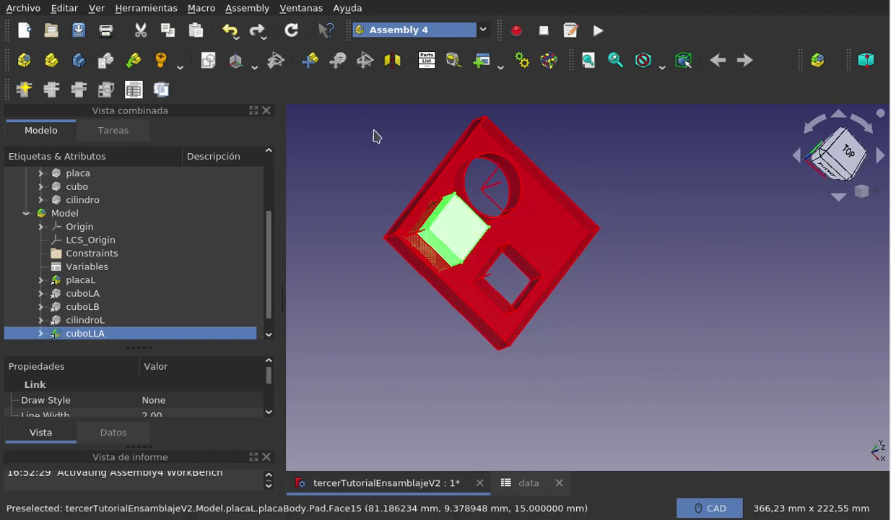
{"action": "left_click", "coordinate": [588, 60]}
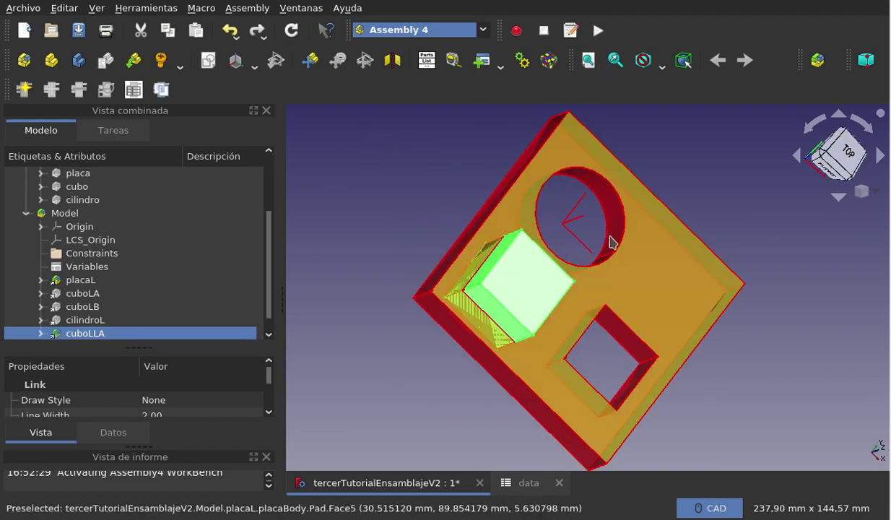
{"action": "mouse_move", "coordinate": [706, 438]}
{"action": "middle_mouse_down"}
{"action": "mouse_move", "coordinate": [726, 383]}
{"action": "mouse_move", "coordinate": [716, 359]}
{"action": "mouse_move", "coordinate": [727, 366]}
{"action": "middle_mouse_up"}
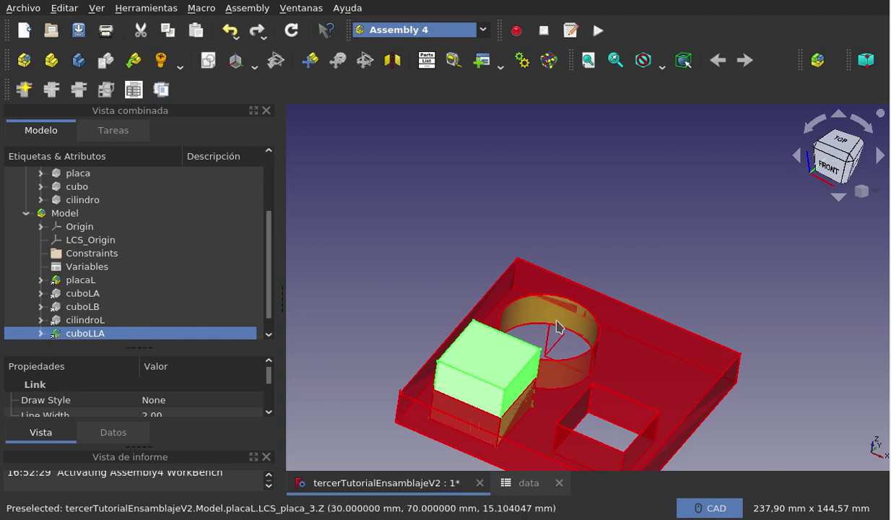
{"action": "right_click", "coordinate": [107, 333]}
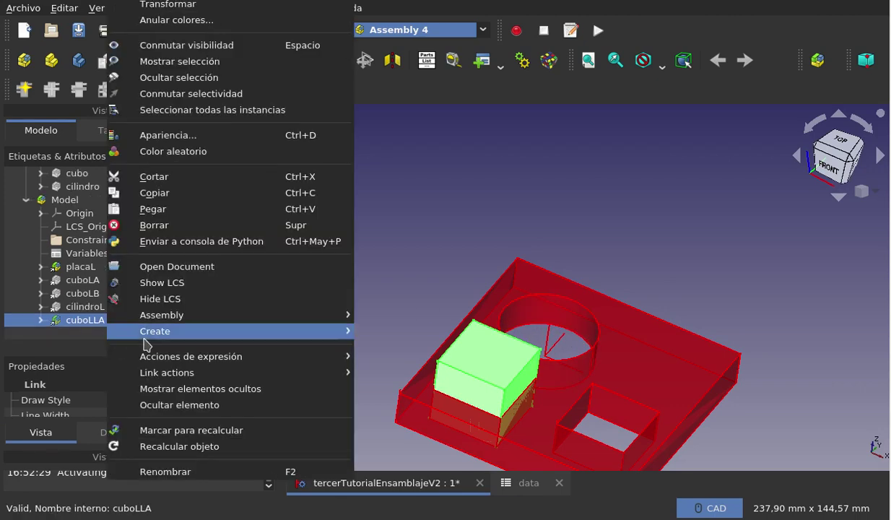
{"action": "mouse_move", "coordinate": [161, 315]}
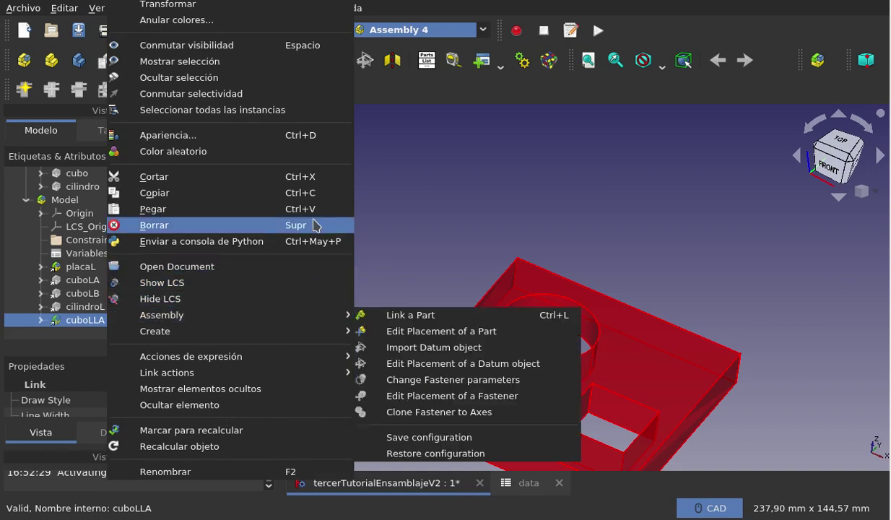
{"action": "left_click", "coordinate": [314, 226]}
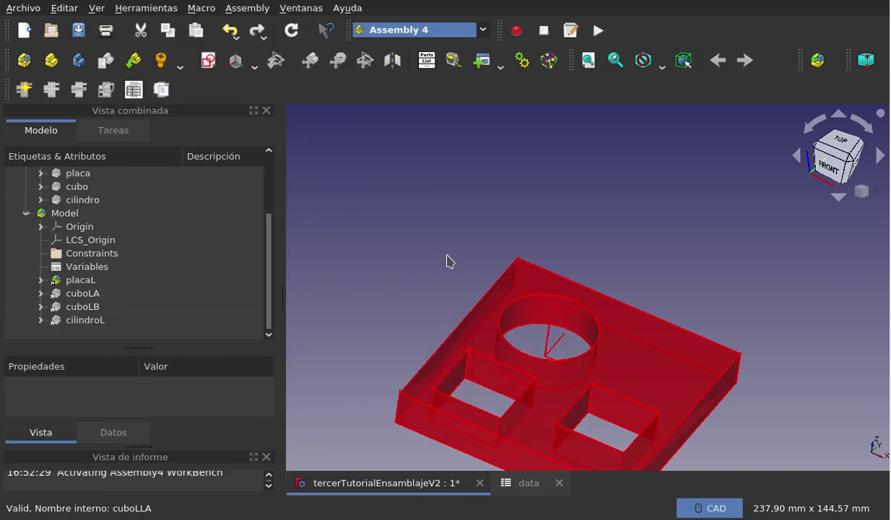
{"action": "left_click", "coordinate": [89, 294]}
- Select cuboLB, cilindroL and Variables in the Model tree to review their properties
{"action": "left_click", "coordinate": [105, 309]}
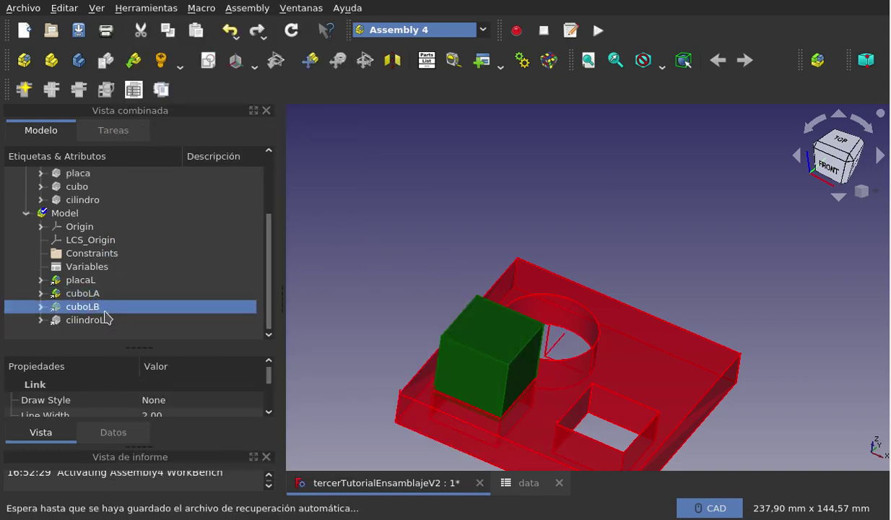
{"action": "left_click", "coordinate": [106, 322]}
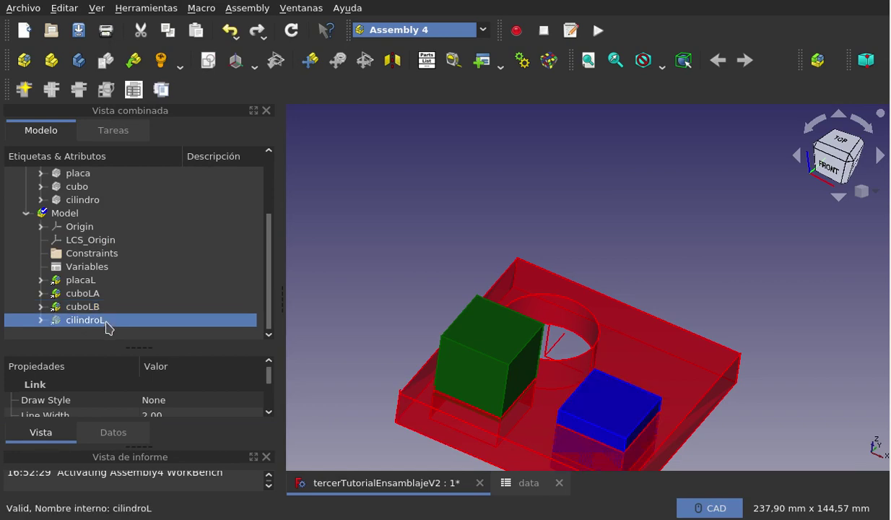
{"action": "scroll", "coordinate": [521, 231], "scroll_direction": "down", "scroll_amount": 2}
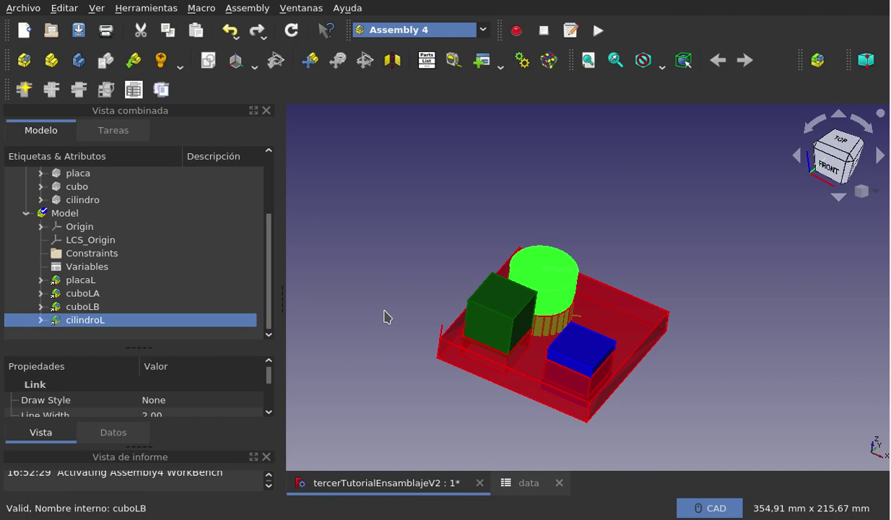
{"action": "left_click", "coordinate": [85, 267]}
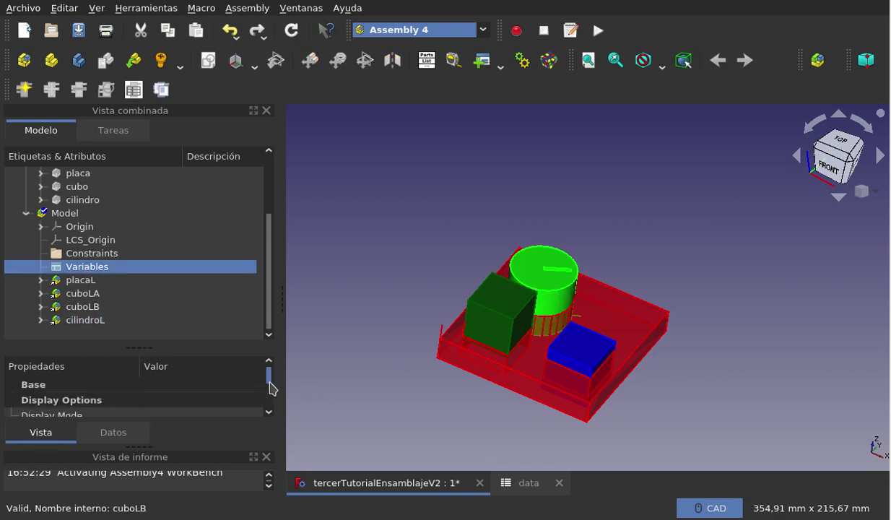
{"action": "left_click_drag", "start_coordinate": [268, 383], "coordinate": [273, 411]}
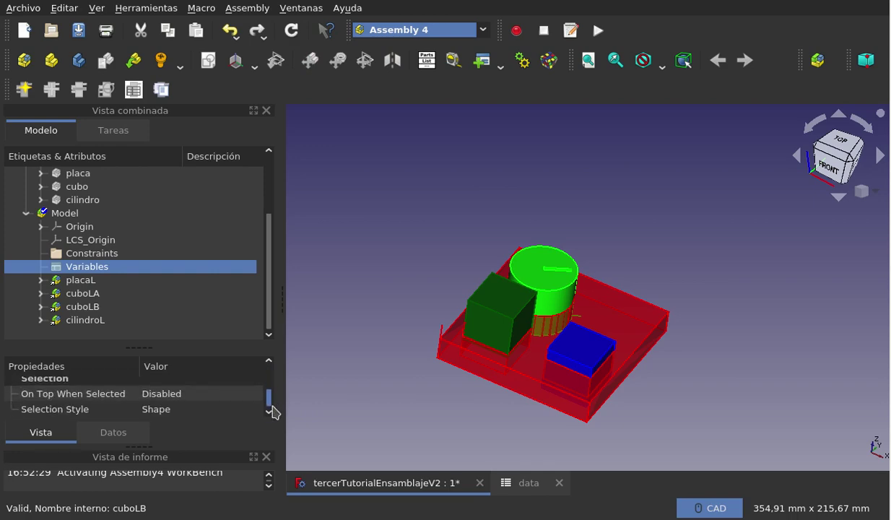